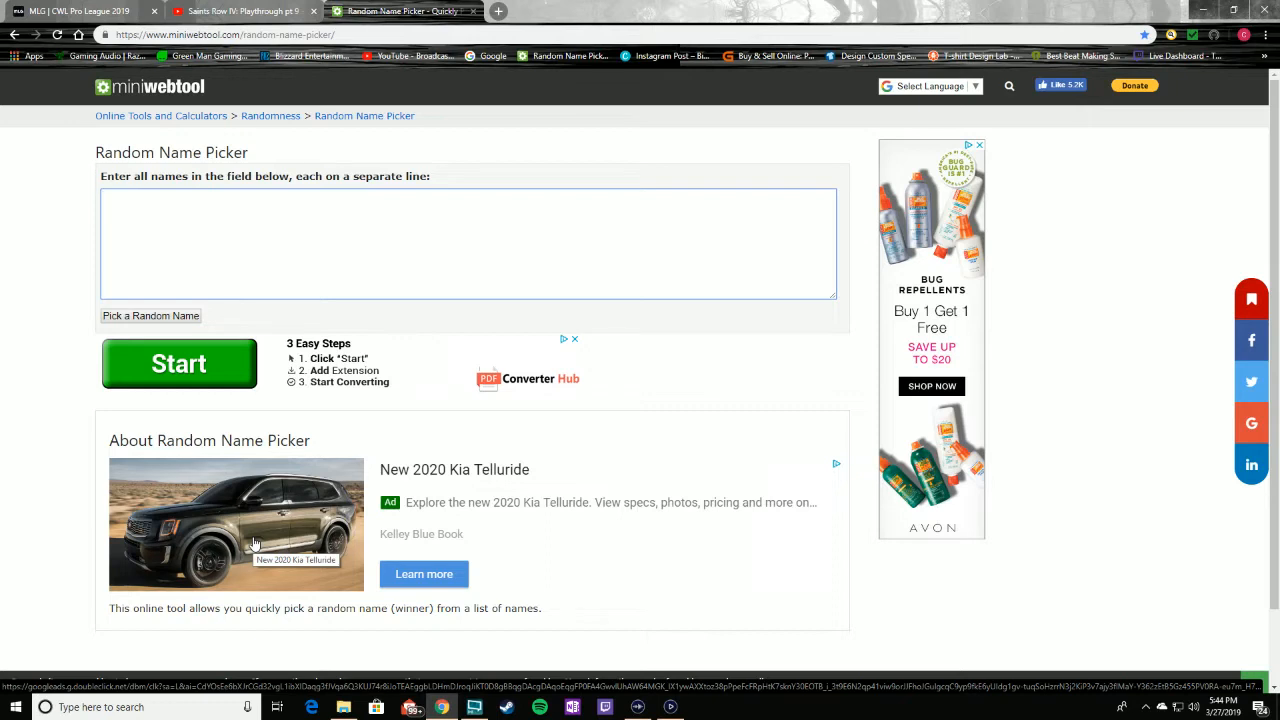
{"action": "type", "text": "aleb "}
{"action": "type", "text": "etahn"}
Step: Enter ethan, megan, alex, gg, madd, wade and shawn on separate lines after caleb
{"action": "key", "text": "BackSpace"}
{"action": "key", "text": "BackSpace"}
{"action": "key", "text": "BackSpace"}
{"action": "key", "text": "BackSpace"}
{"action": "type", "text": "ha"}
{"action": "key", "text": "Return"}
{"action": "type", "text": "megan"}
{"action": "key", "text": "Return"}
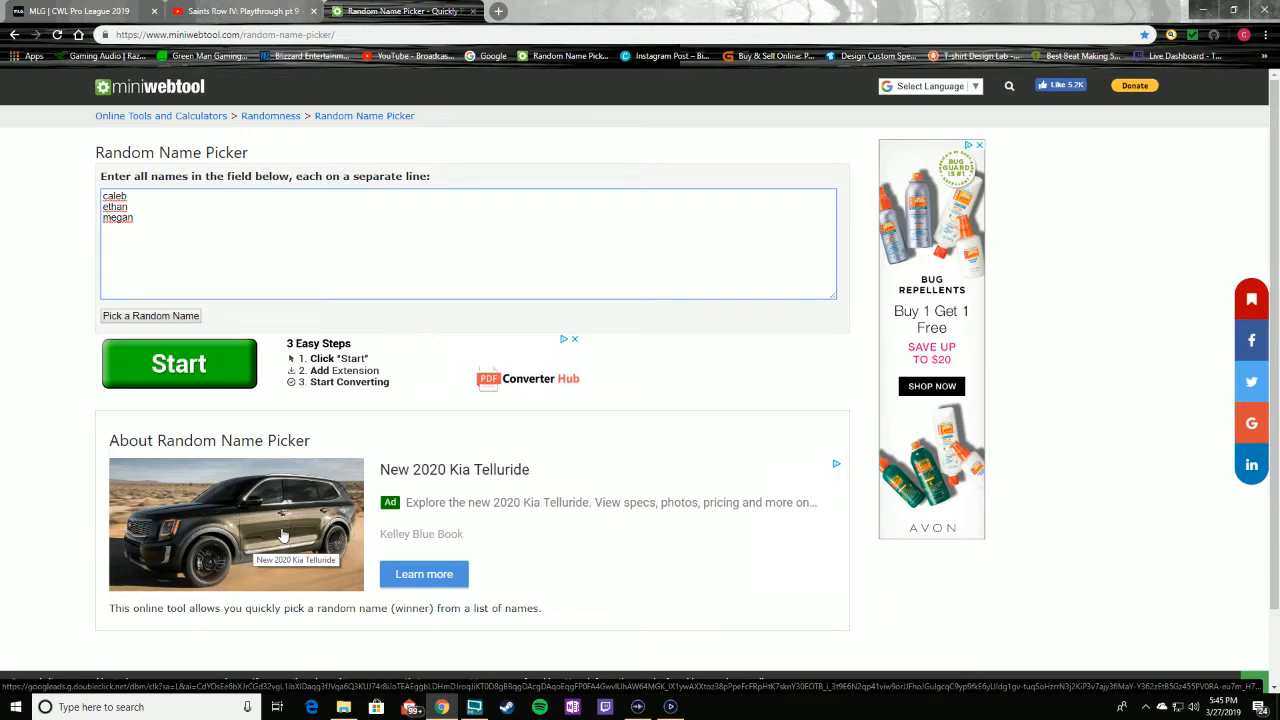
{"action": "type", "text": "alex"}
{"action": "key", "text": "Return"}
{"action": "type", "text": "gg"}
{"action": "key", "text": "Return"}
{"action": "type", "text": "madd"}
{"action": "key", "text": "Return"}
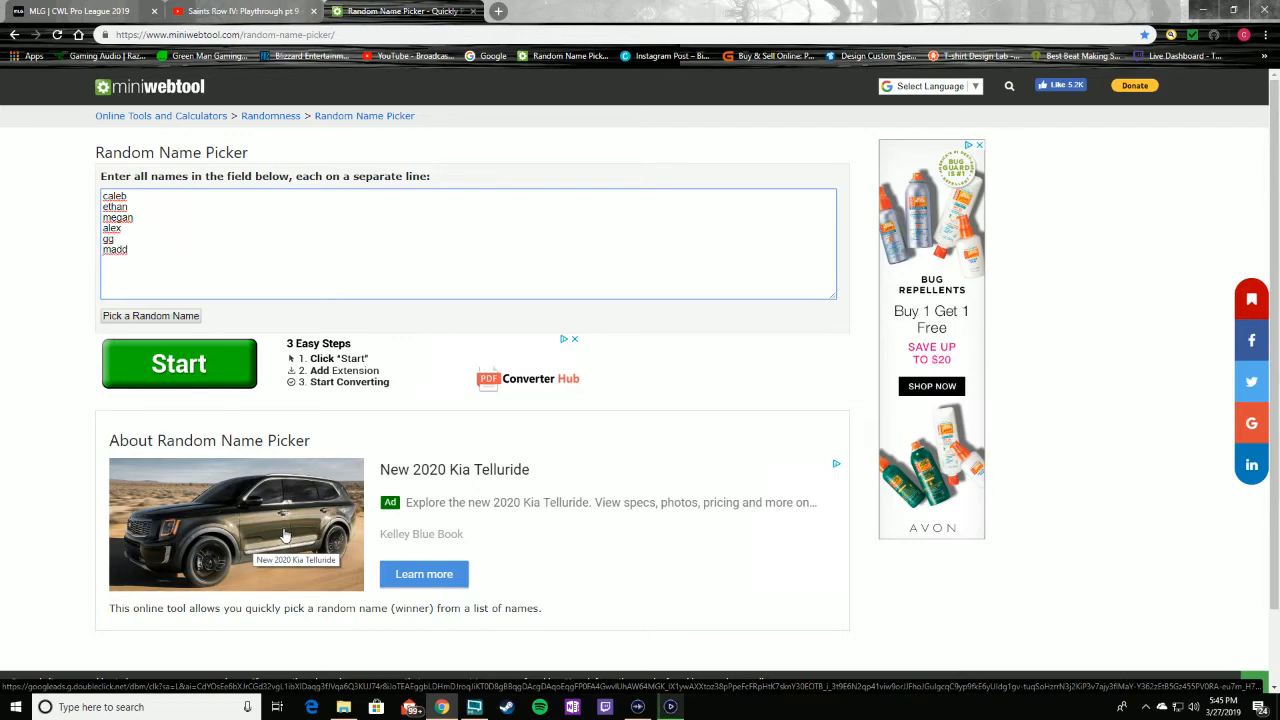
{"action": "type", "text": "wade"}
{"action": "key", "text": "Return"}
{"action": "type", "text": "shawn"}
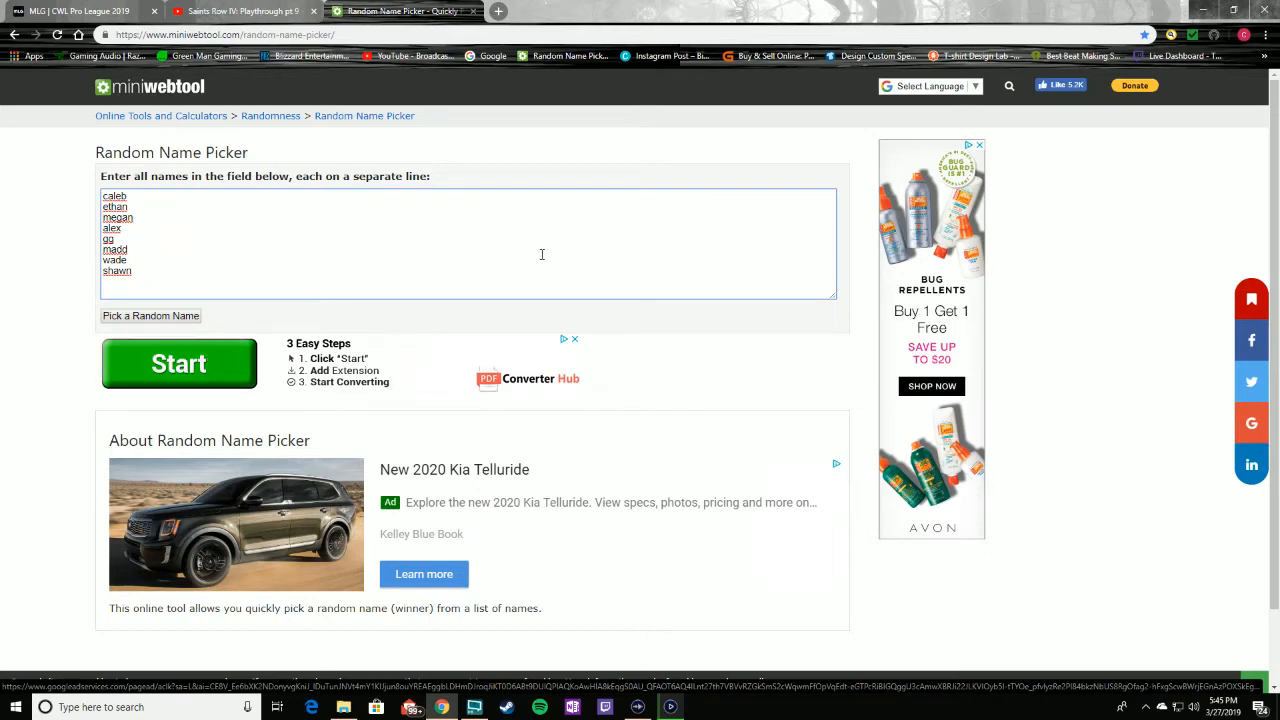
Step: Draw a random player from the eight names, which picks madd
{"action": "left_click", "coordinate": [232, 367]}
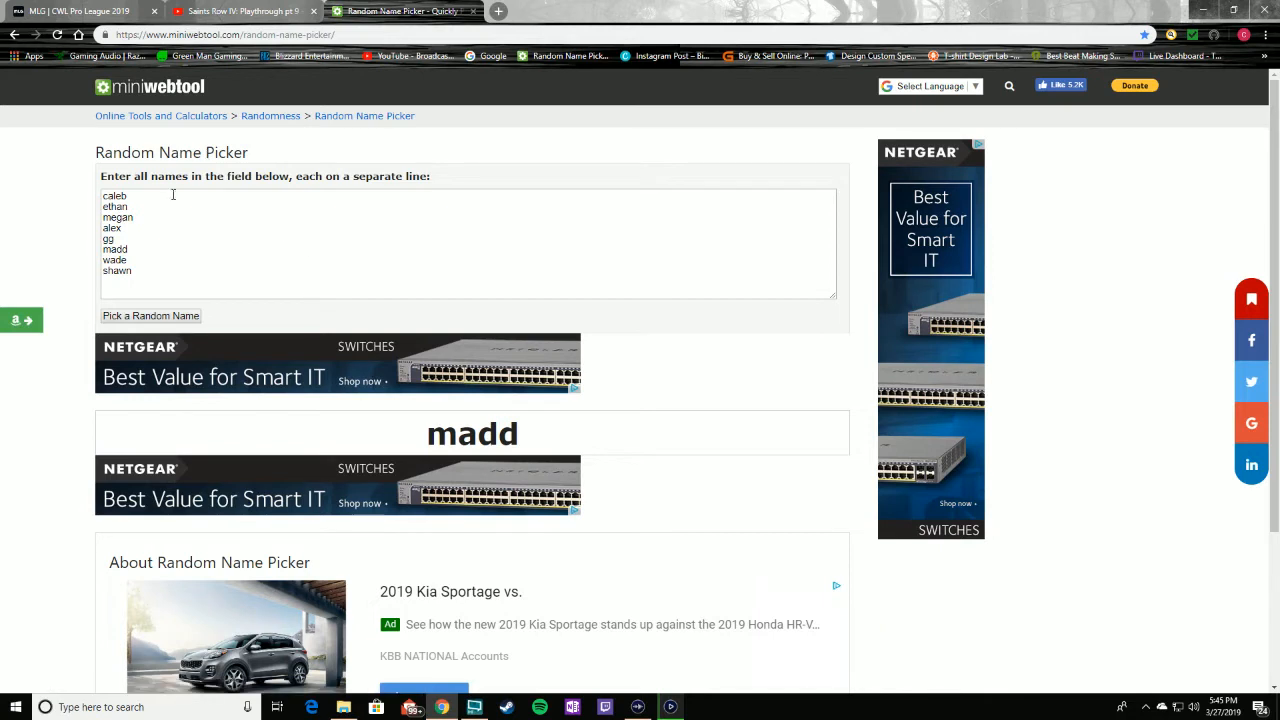
Step: Remove madd from the list and draw again, which picks ethan
{"action": "left_click_drag", "start_coordinate": [176, 250], "coordinate": [78, 257]}
{"action": "key", "text": "BackSpace"}
{"action": "left_click", "coordinate": [150, 316]}
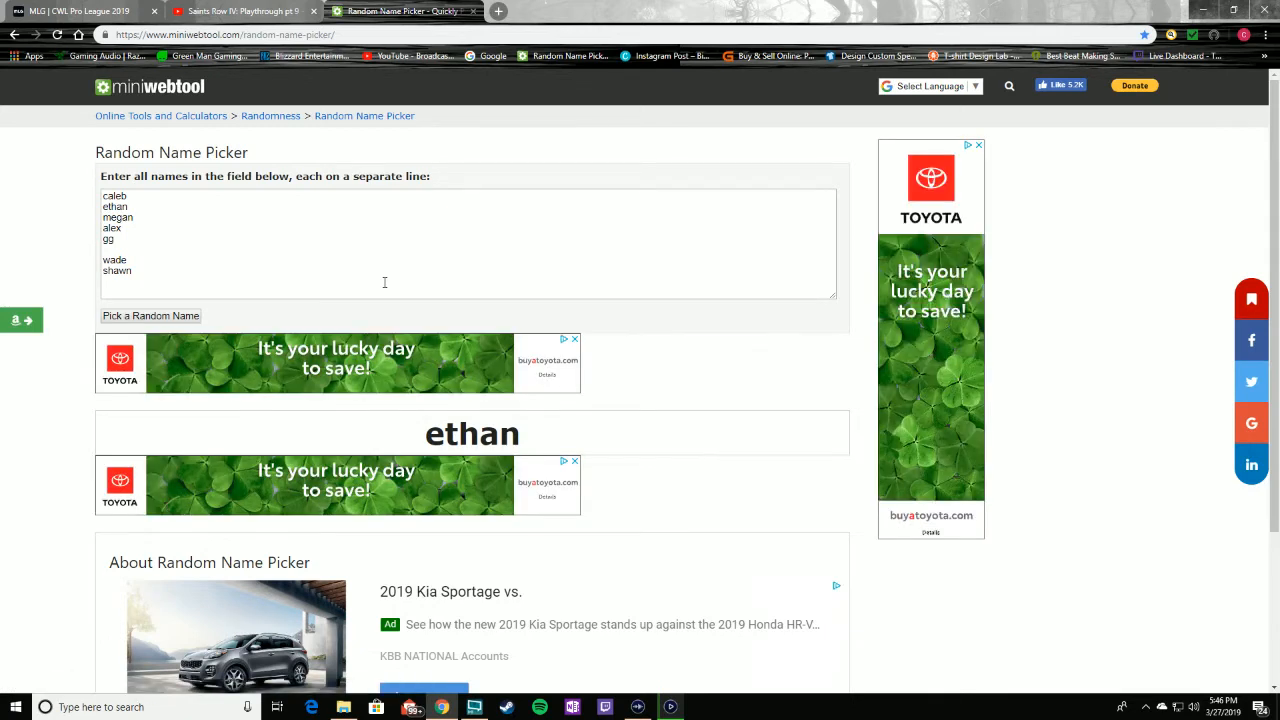
Step: Remove ethan from the list and draw again, which picks caleb
{"action": "left_click", "coordinate": [168, 204]}
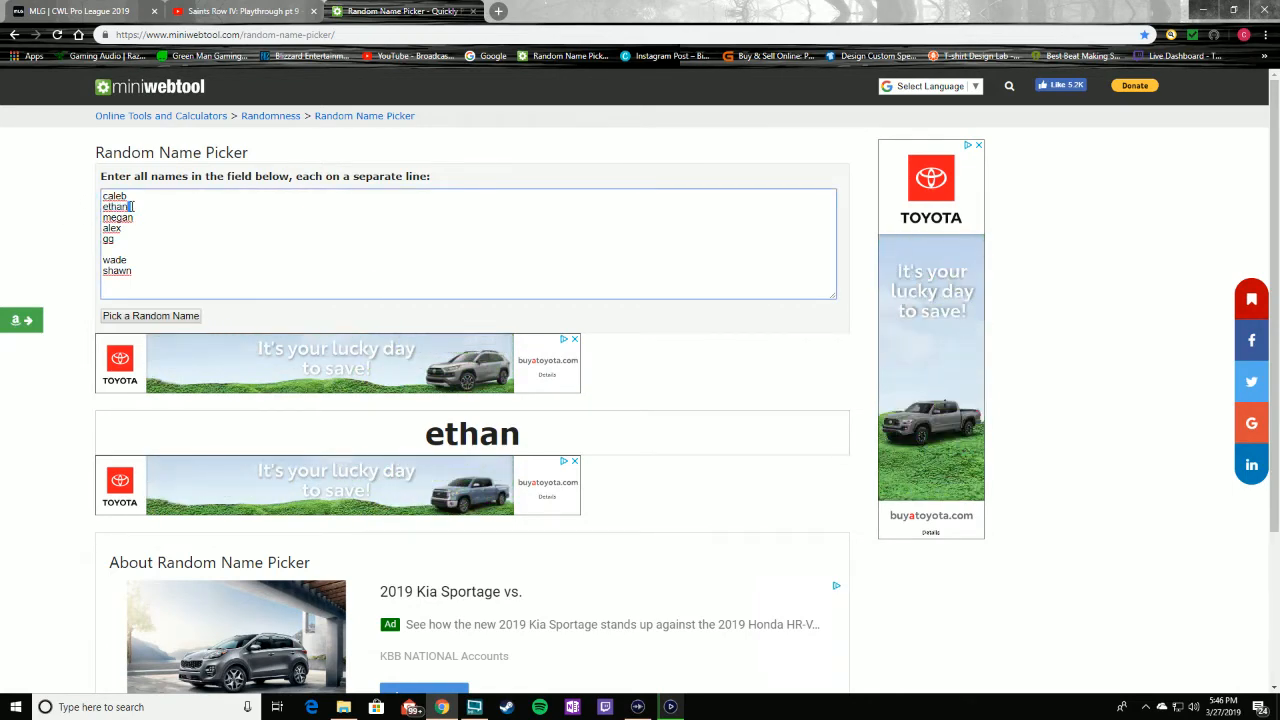
{"action": "left_click_drag", "start_coordinate": [130, 205], "coordinate": [103, 216]}
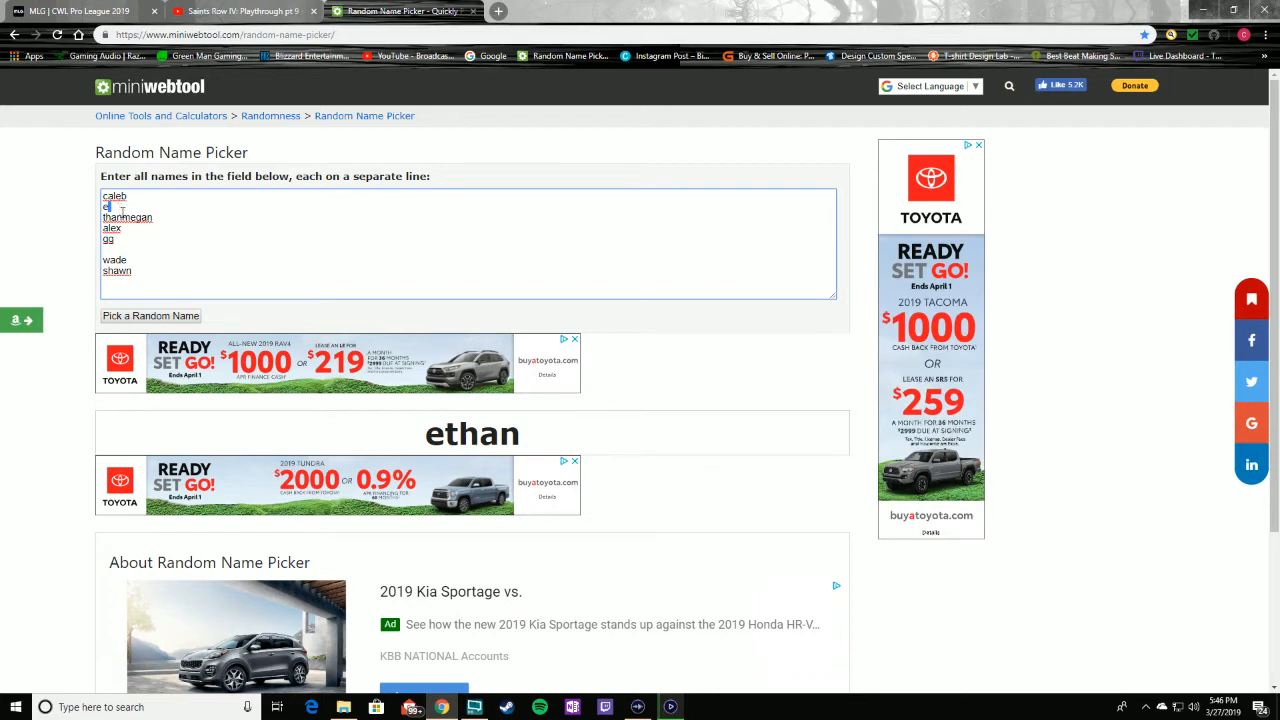
{"action": "left_click_drag", "start_coordinate": [121, 217], "coordinate": [102, 206]}
{"action": "key", "text": "BackSpace"}
{"action": "left_click", "coordinate": [142, 316]}
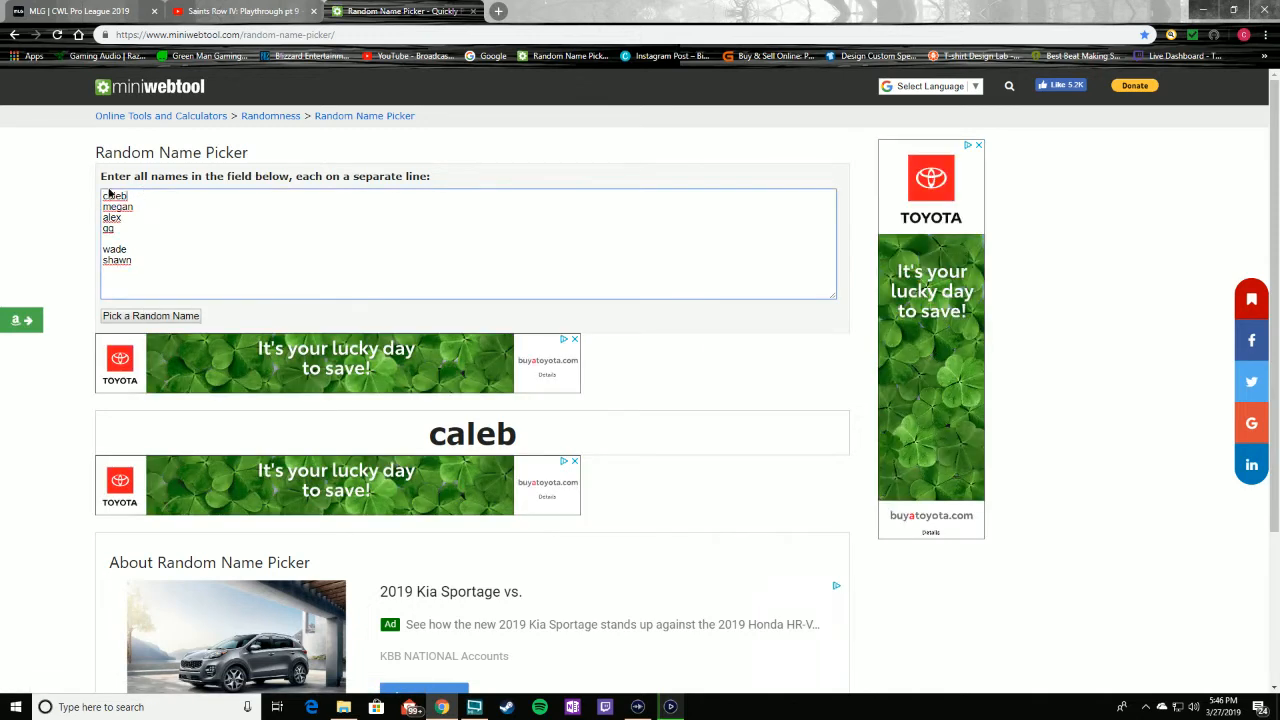
Step: Remove caleb, draw shawn, then remove shawn, leaving megan, alex, gg and wade
{"action": "left_click_drag", "start_coordinate": [127, 196], "coordinate": [88, 194]}
{"action": "key", "text": "Delete"}
{"action": "key", "text": "Delete"}
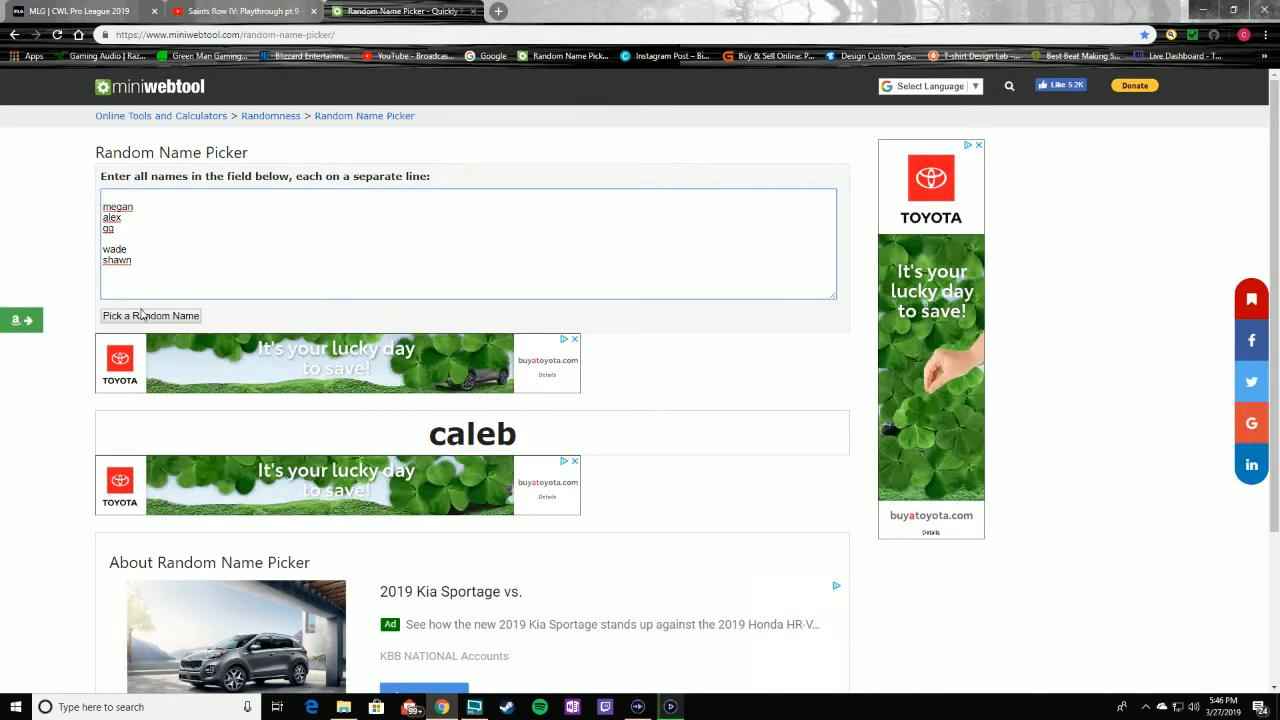
{"action": "left_click", "coordinate": [180, 314]}
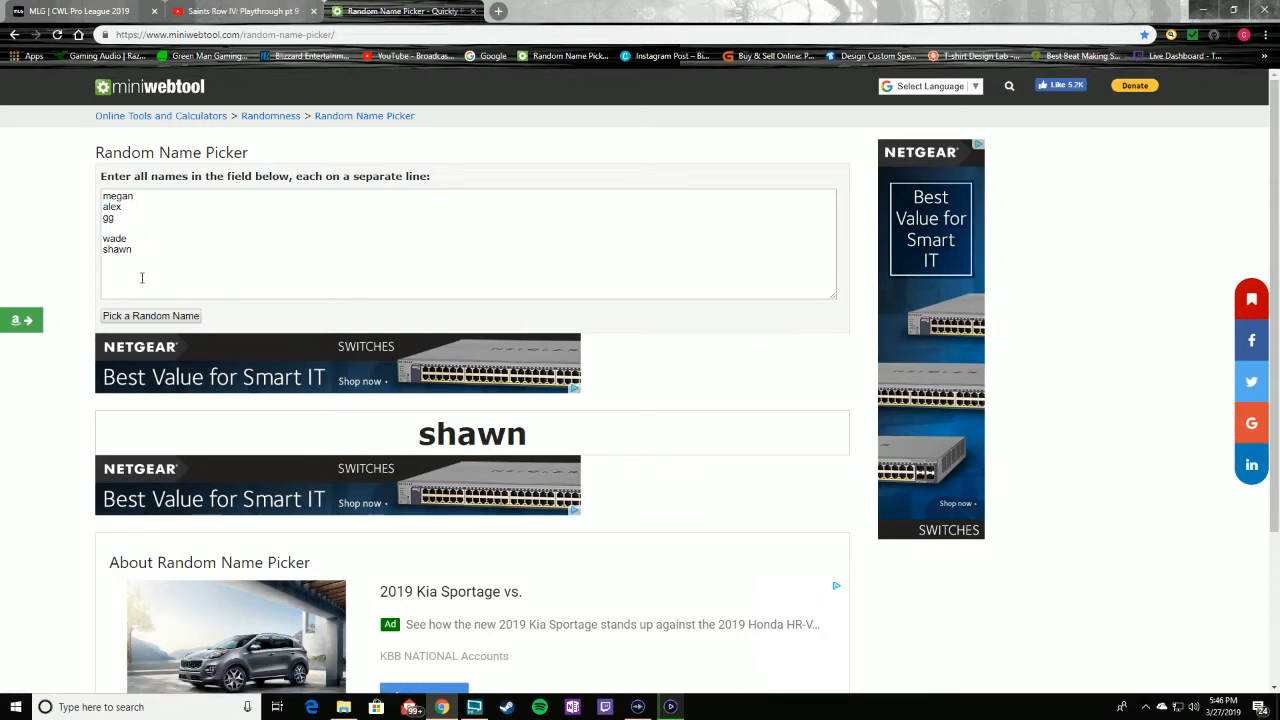
{"action": "left_click_drag", "start_coordinate": [133, 250], "coordinate": [103, 250]}
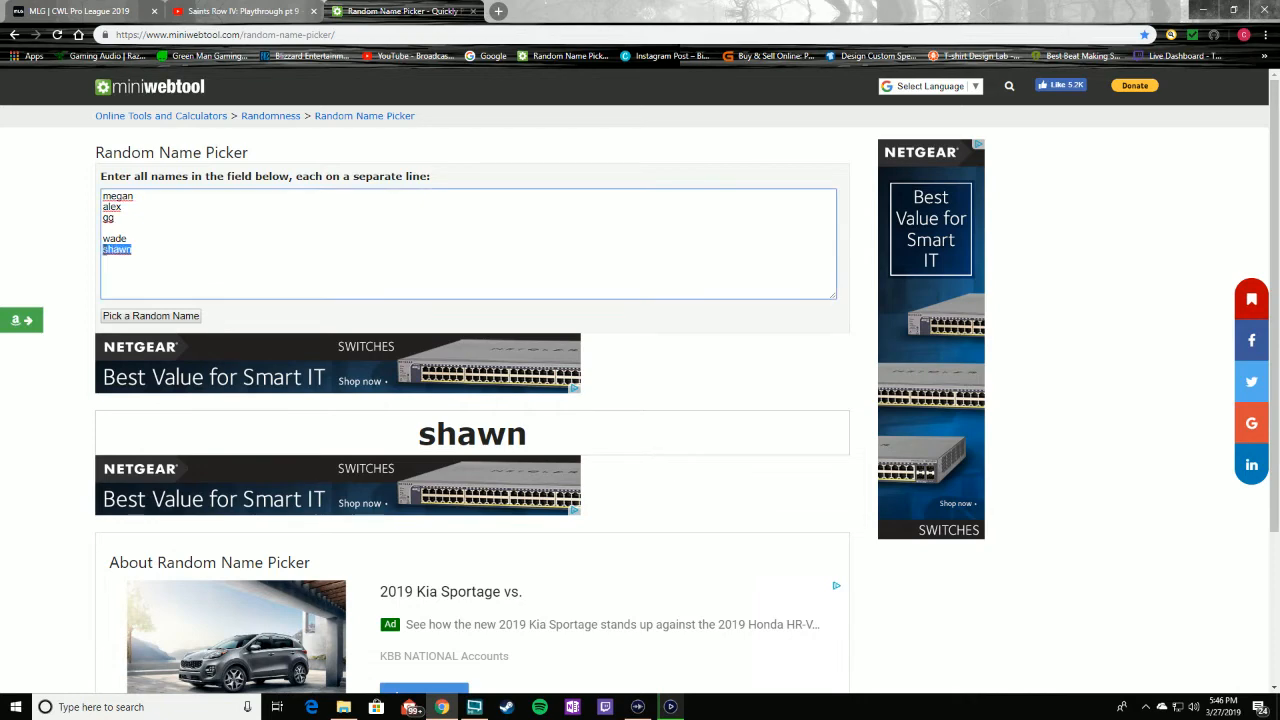
{"action": "key", "text": "BackSpace"}
Step: Draw gg, remove gg from the list, then draw wade from megan, alex and wade
{"action": "left_click", "coordinate": [110, 318]}
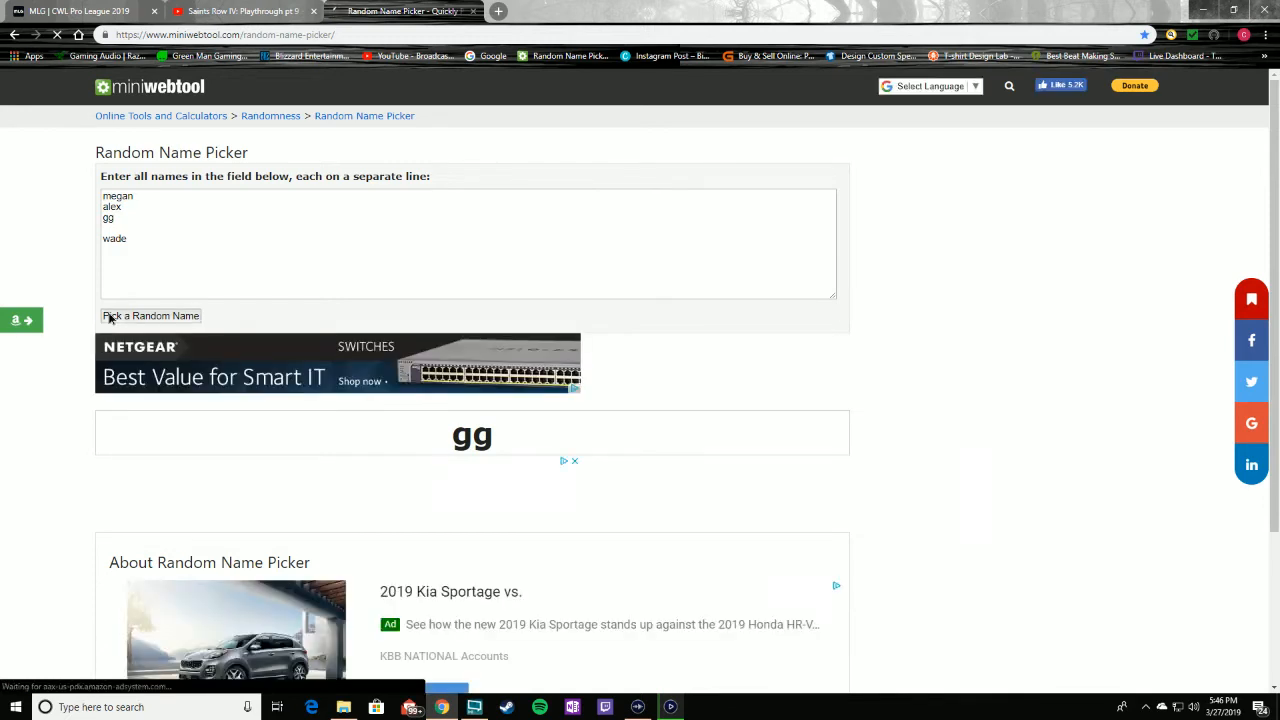
{"action": "left_click", "coordinate": [110, 318]}
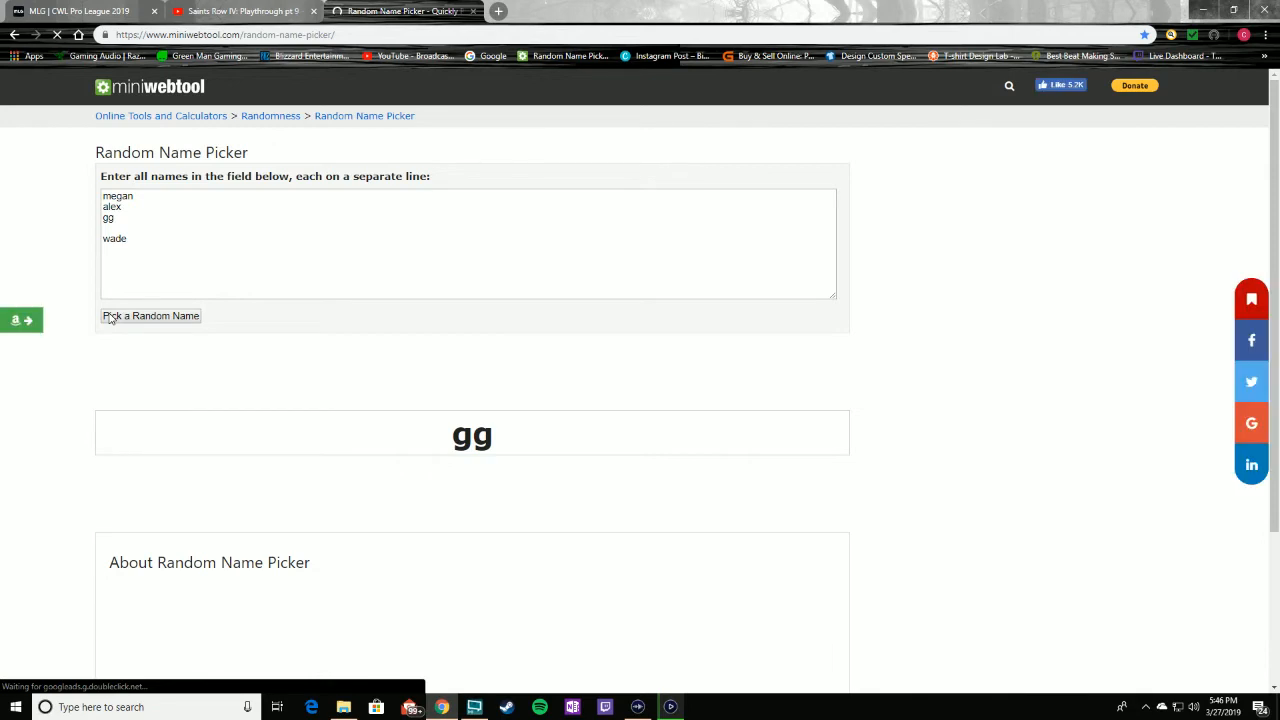
{"action": "mouse_move", "coordinate": [127, 224]}
{"action": "left_mouse_down"}
{"action": "mouse_move", "coordinate": [104, 216]}
{"action": "mouse_move", "coordinate": [108, 228]}
{"action": "left_mouse_up"}
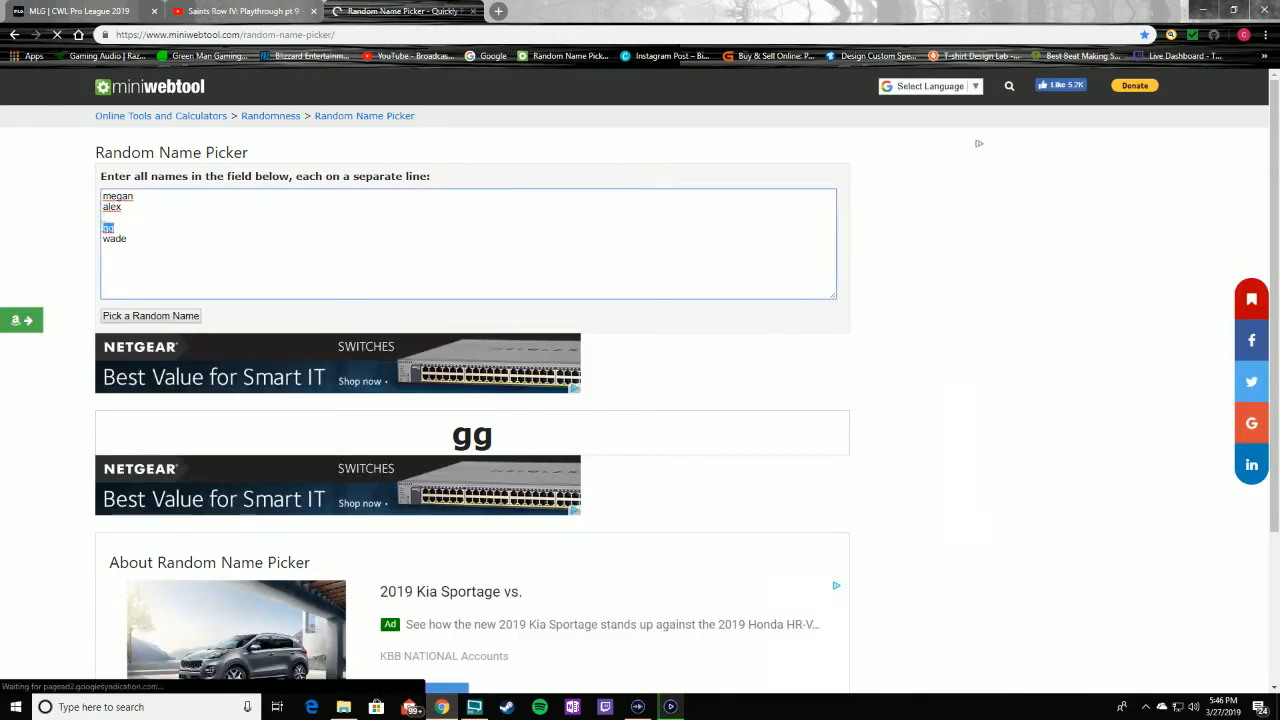
{"action": "key", "text": "BackSpace"}
{"action": "left_click", "coordinate": [118, 316]}
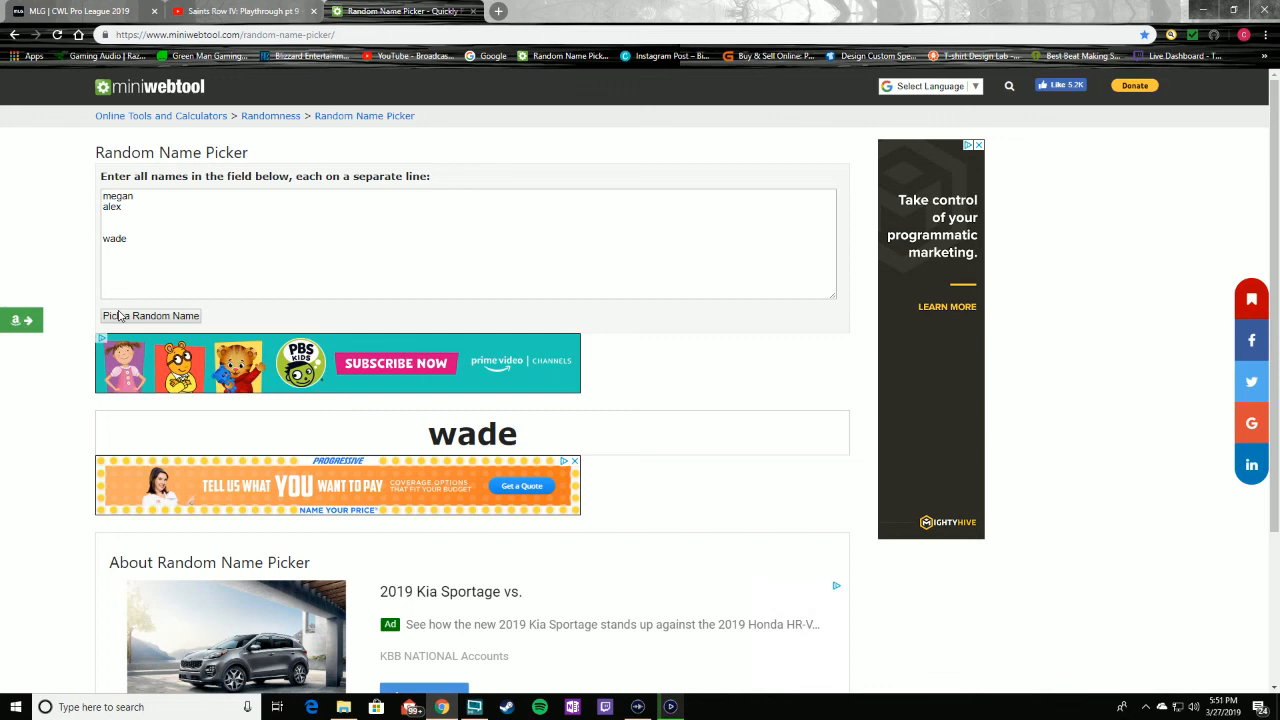
{"action": "left_click", "coordinate": [118, 315]}
{"action": "left_click", "coordinate": [119, 316]}
{"action": "left_click", "coordinate": [119, 316]}
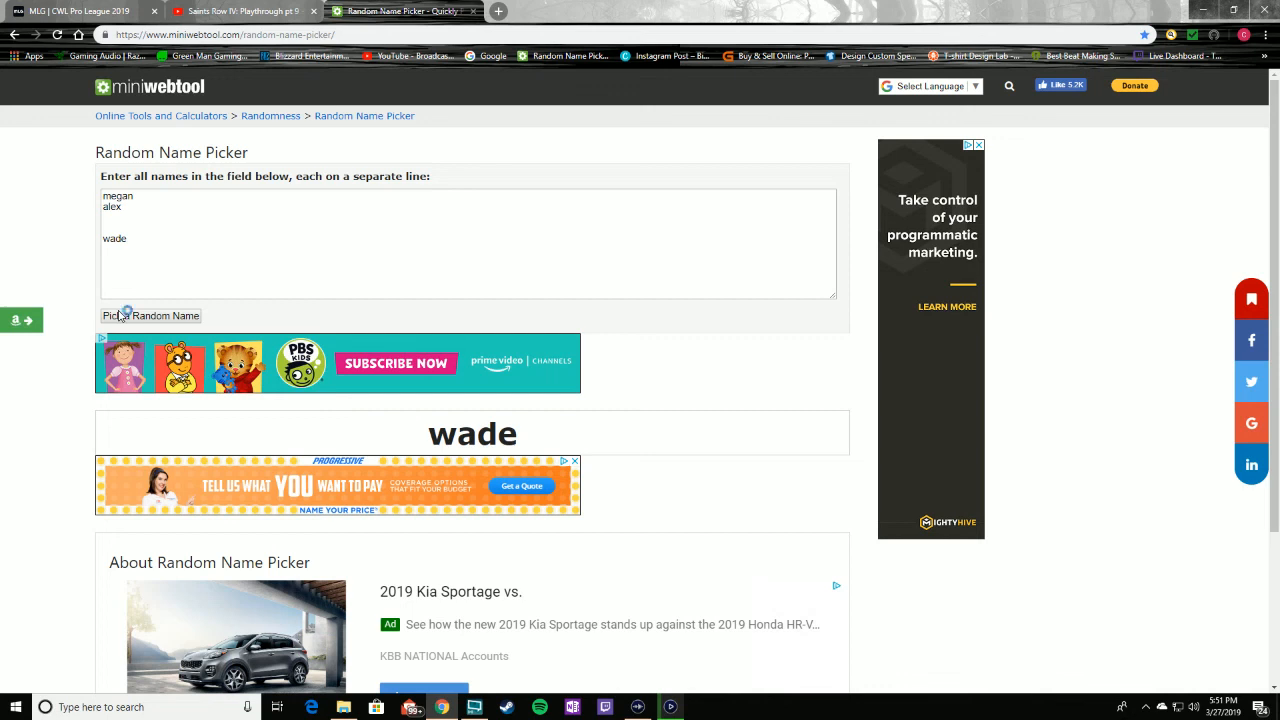